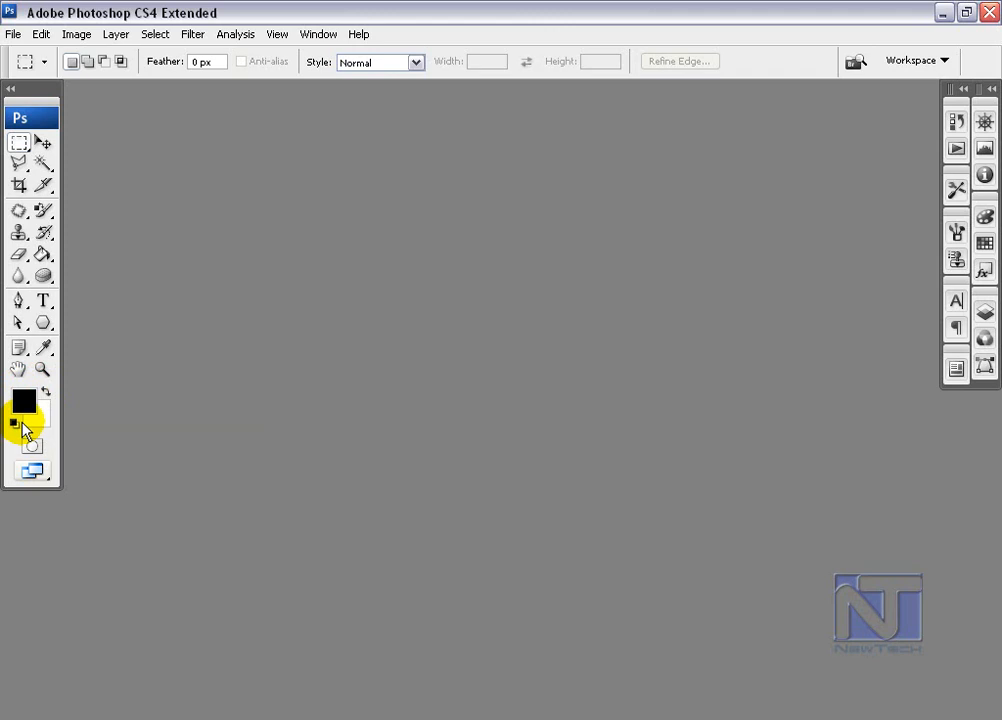
{"action": "left_click", "coordinate": [24, 401]}
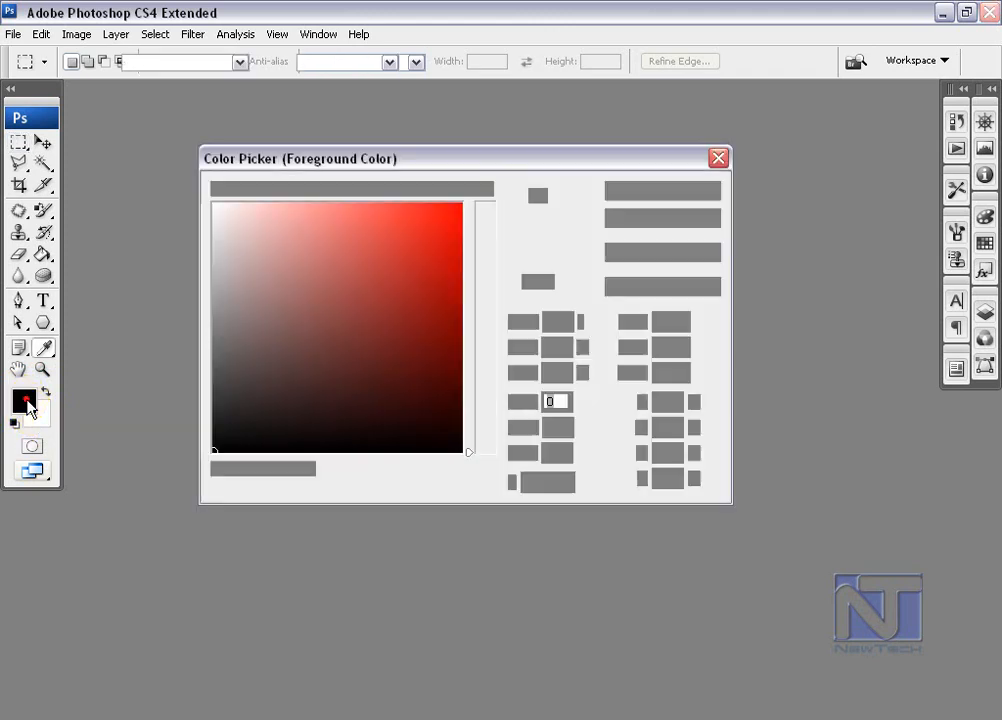
{"action": "left_click_drag", "start_coordinate": [380, 160], "coordinate": [402, 152]}
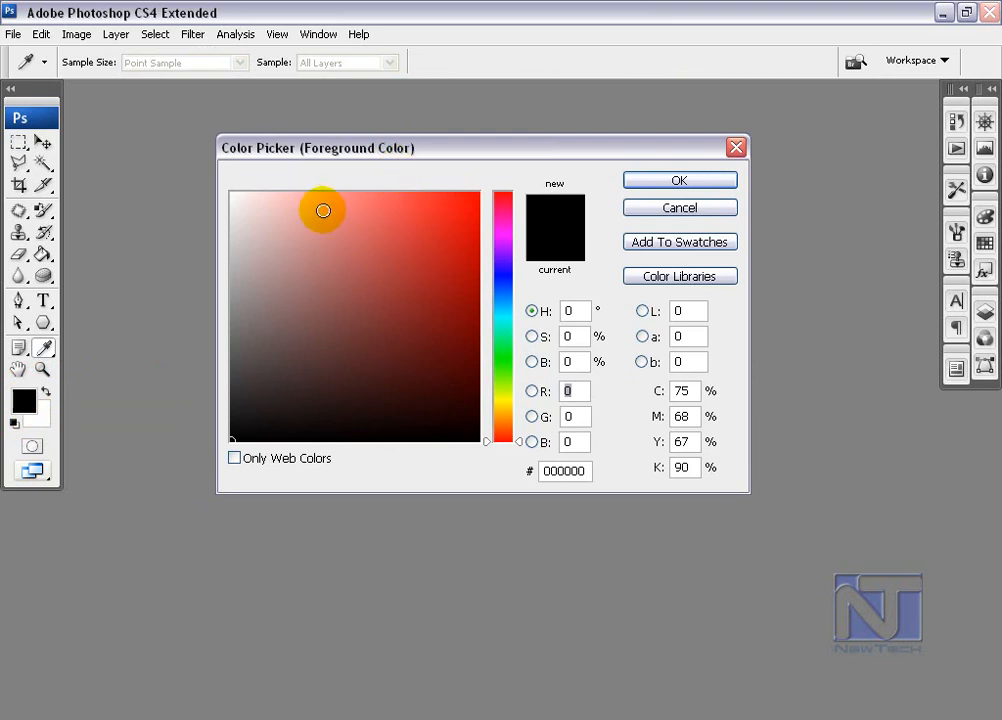
{"action": "left_click", "coordinate": [323, 210]}
{"action": "mouse_move", "coordinate": [344, 199]}
{"action": "left_mouse_down"}
{"action": "mouse_move", "coordinate": [246, 192]}
{"action": "mouse_move", "coordinate": [315, 220]}
{"action": "mouse_move", "coordinate": [348, 255]}
{"action": "left_mouse_up"}
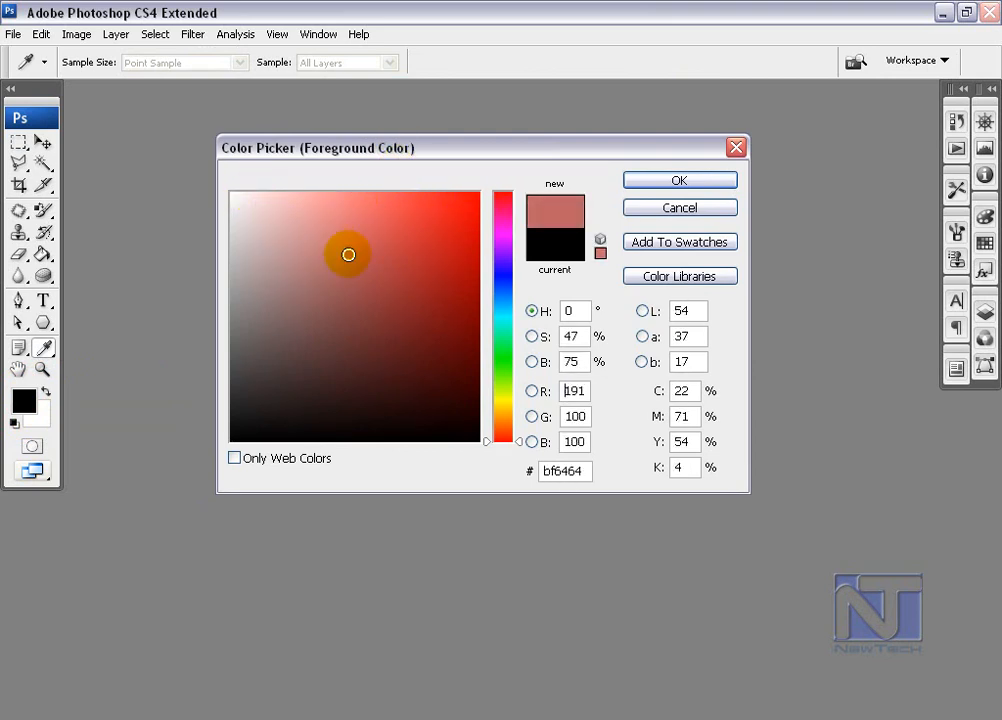
{"action": "left_click", "coordinate": [680, 208]}
{"action": "key", "text": "m"}
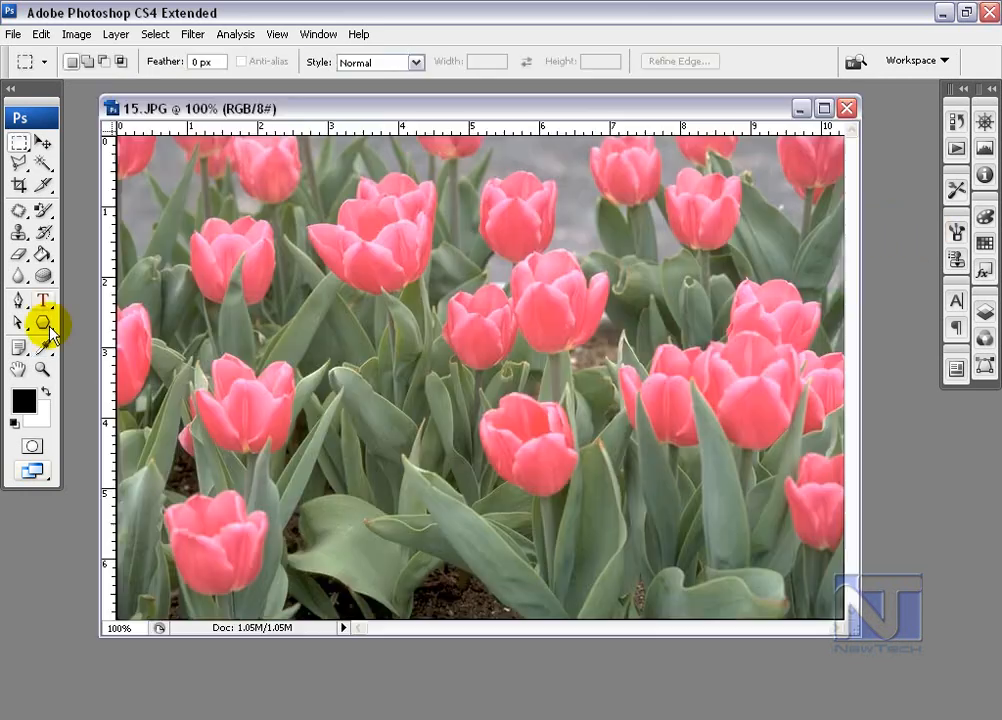
Sample a tulip's pink with the Eyedropper as the foreground colour and swap the foreground and background colours
{"action": "left_click", "coordinate": [43, 347]}
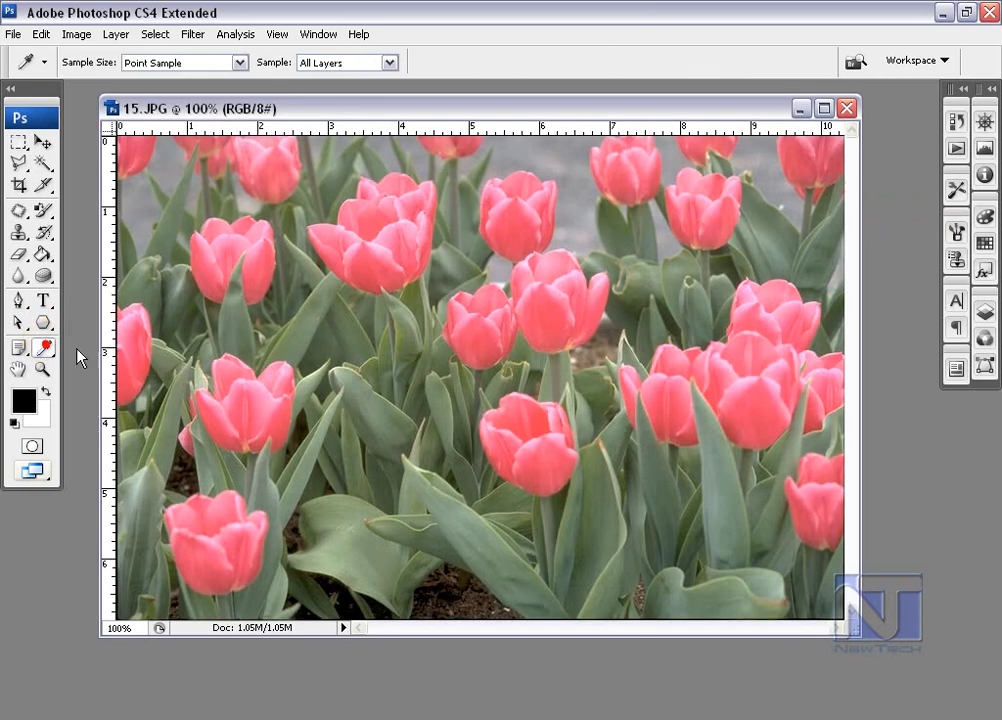
{"action": "left_click", "coordinate": [252, 262]}
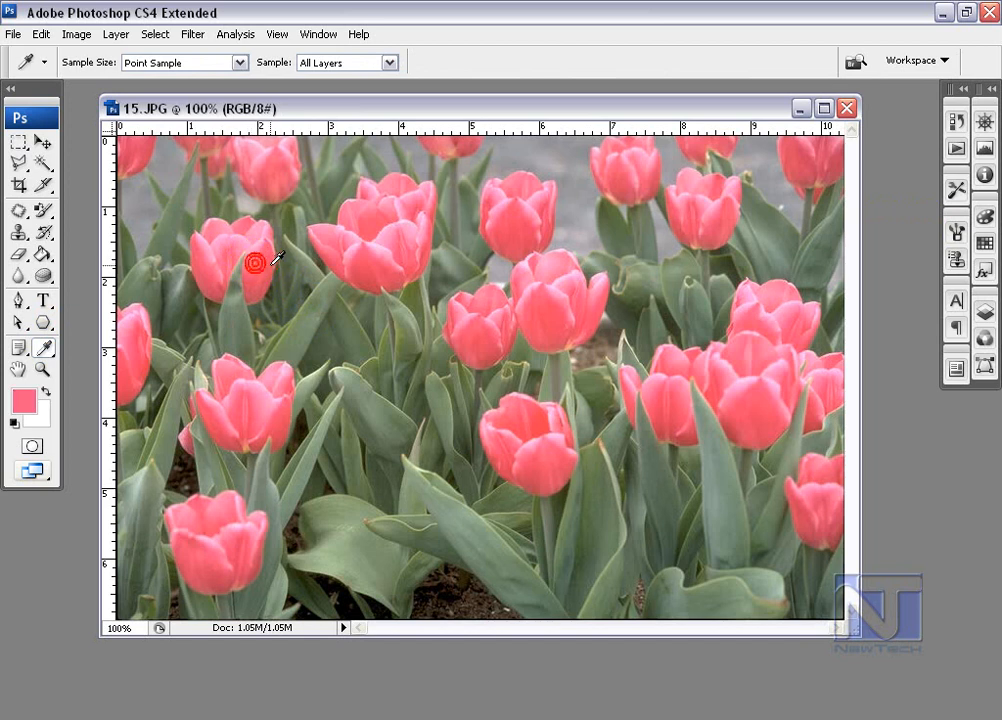
{"action": "left_click", "coordinate": [46, 393]}
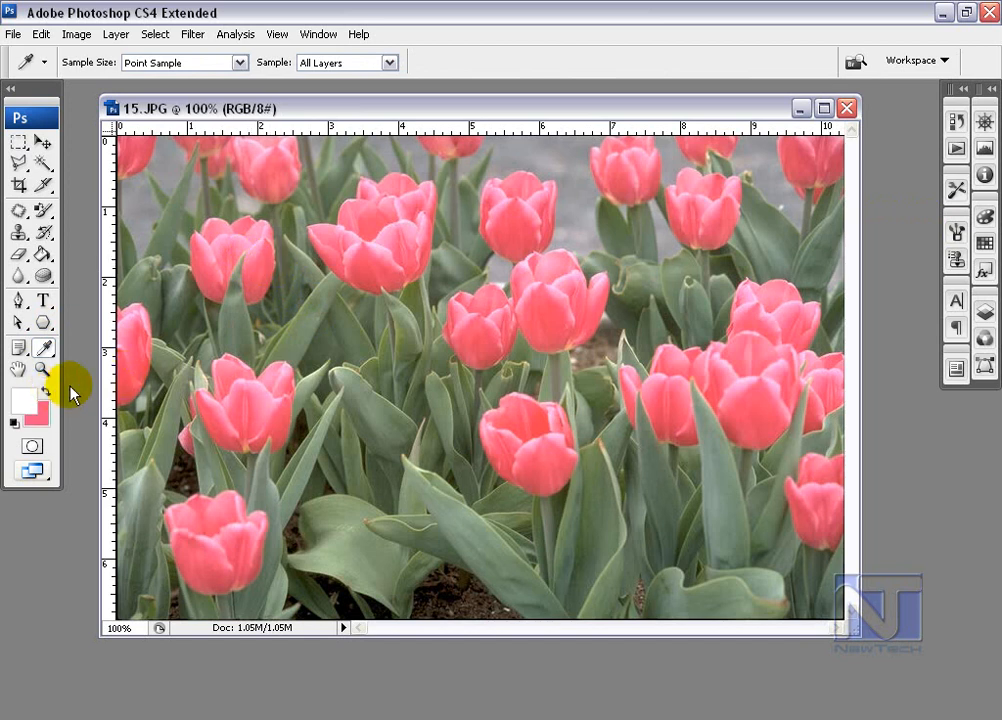
Sample a light petal pink and leaf green as foreground colours with the Eyedropper, and switch to the Move tool
{"action": "left_click", "coordinate": [224, 242]}
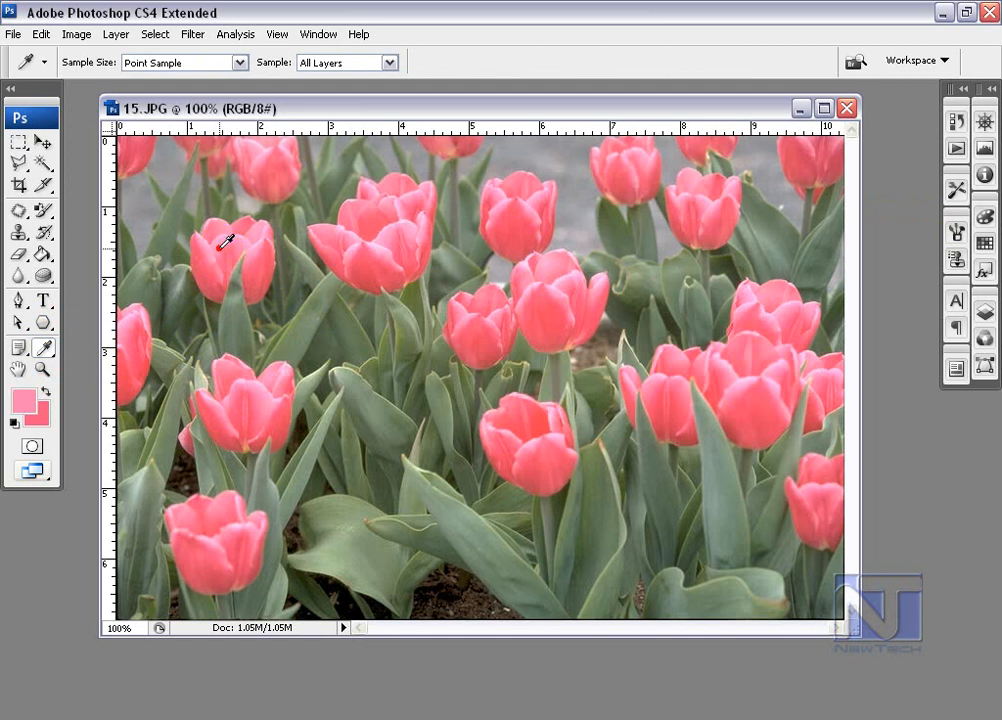
{"action": "left_click", "coordinate": [300, 255]}
{"action": "mouse_move", "coordinate": [312, 290]}
{"action": "left_mouse_down"}
{"action": "mouse_move", "coordinate": [302, 306]}
{"action": "mouse_move", "coordinate": [313, 309]}
{"action": "left_mouse_up"}
{"action": "left_click", "coordinate": [43, 141]}
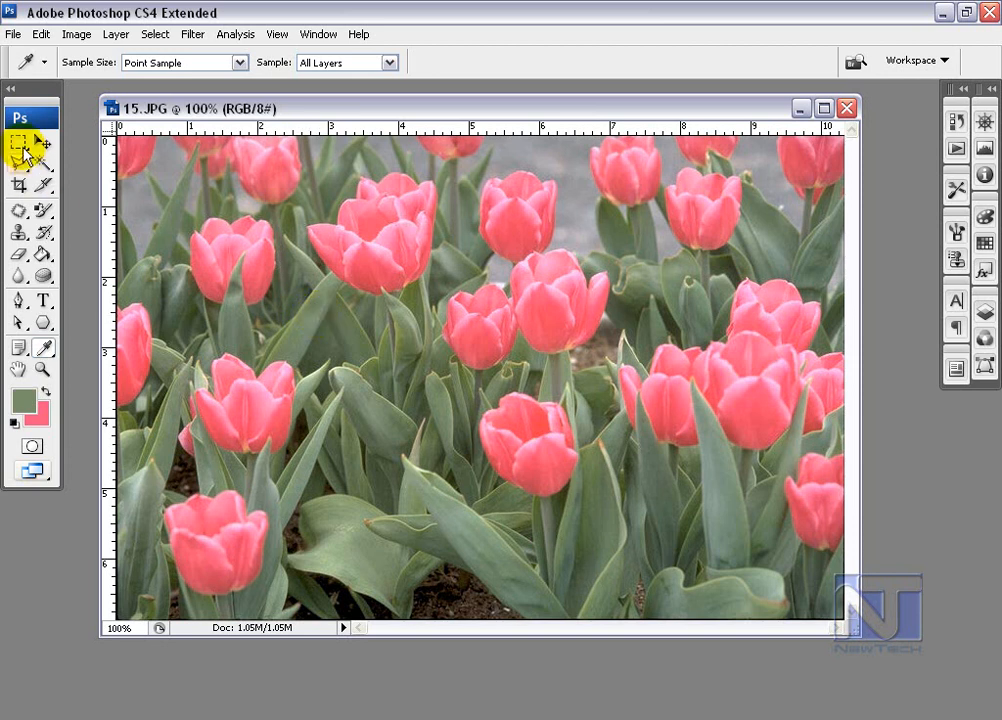
Try several preset swatches, then choose dark blue as the foreground colour and crimson as the background colour
{"action": "left_click", "coordinate": [985, 243]}
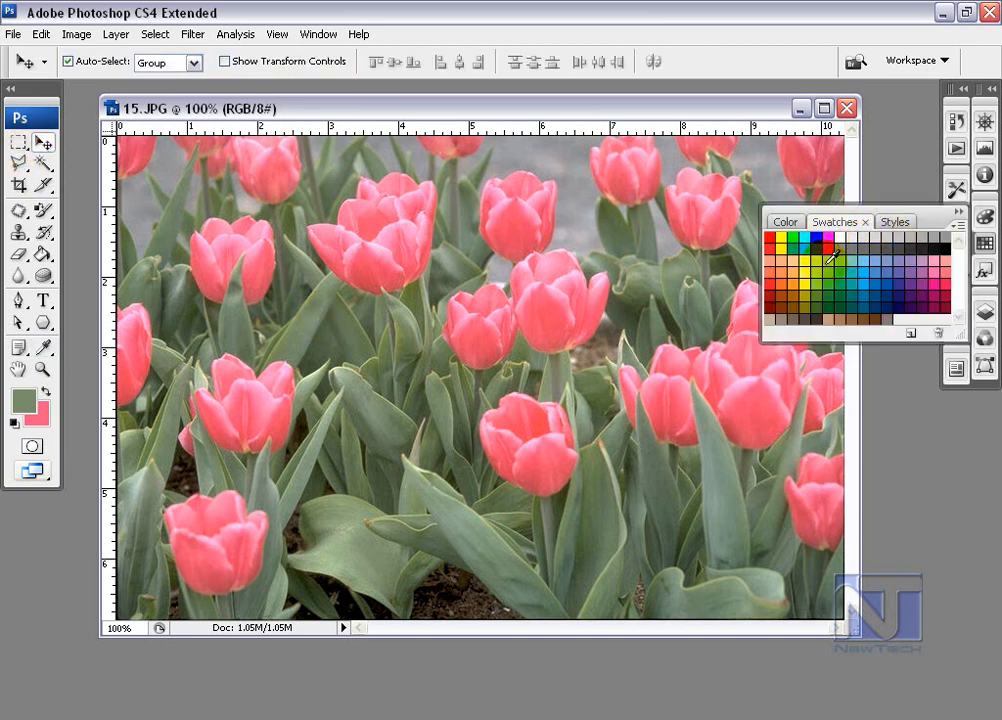
{"action": "left_click", "coordinate": [832, 264]}
{"action": "left_click", "coordinate": [849, 266]}
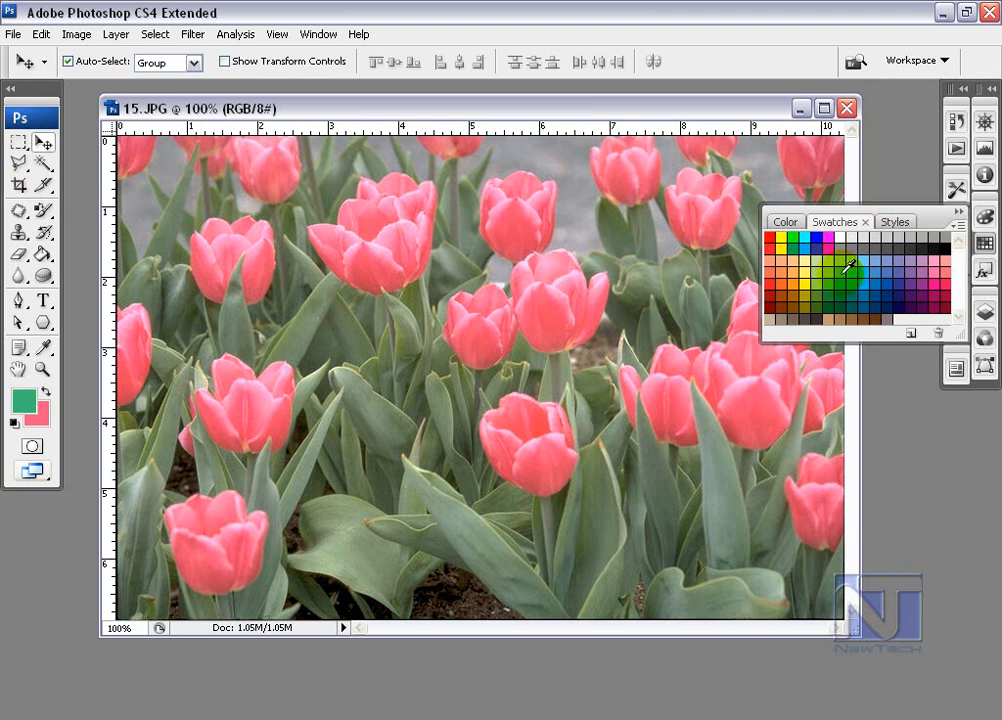
{"action": "left_click", "coordinate": [874, 265]}
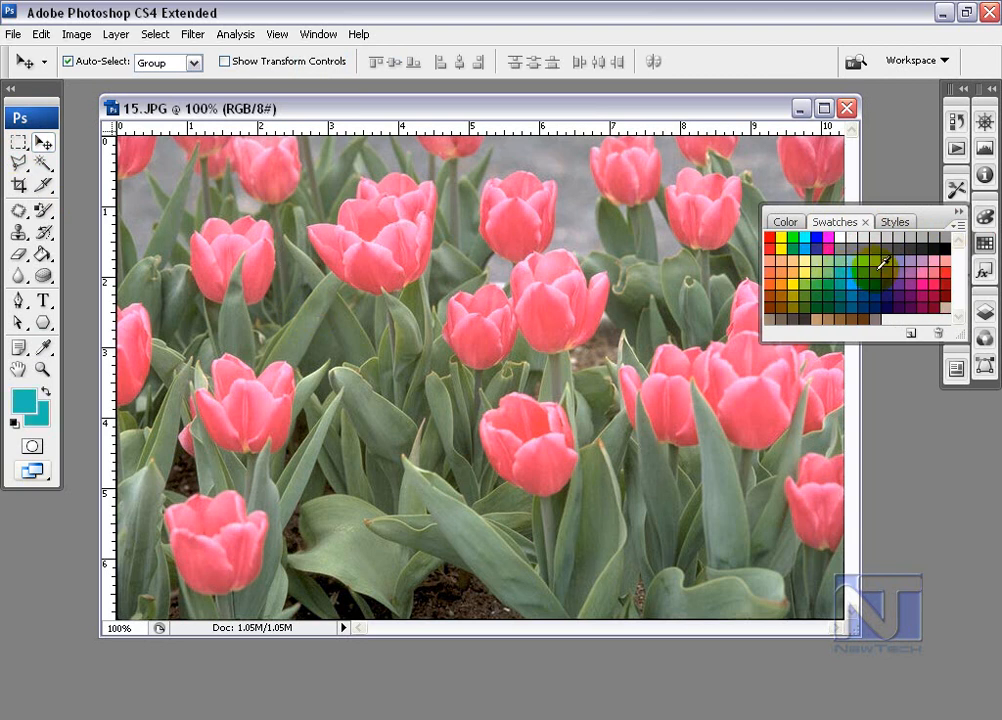
{"action": "left_click", "coordinate": [915, 273]}
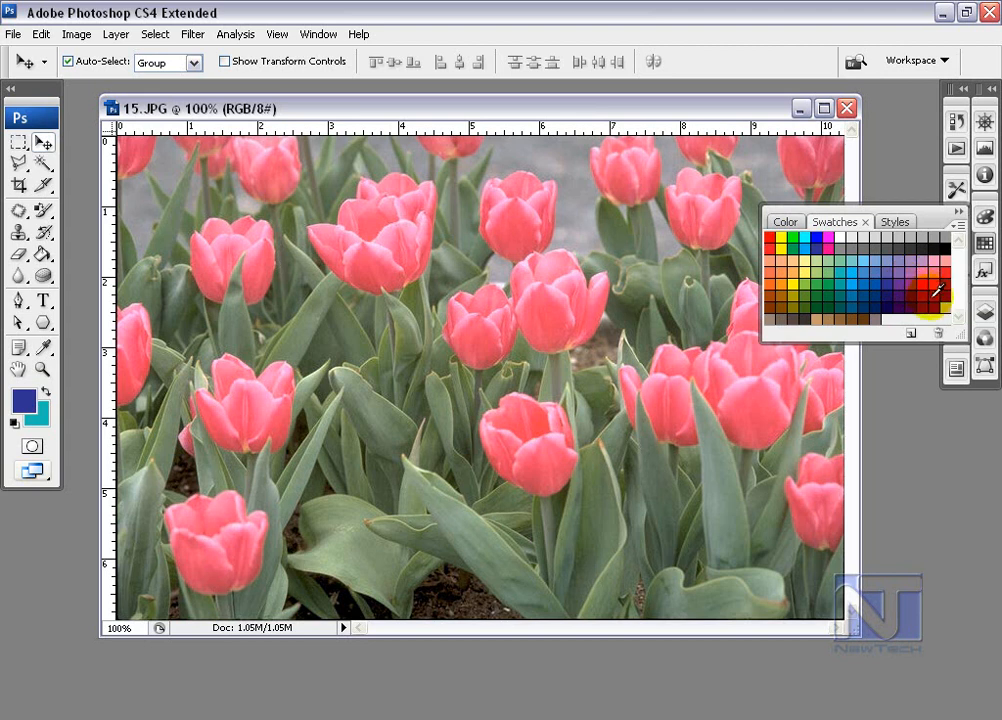
{"action": "left_click", "coordinate": [937, 292], "text": "ctrl"}
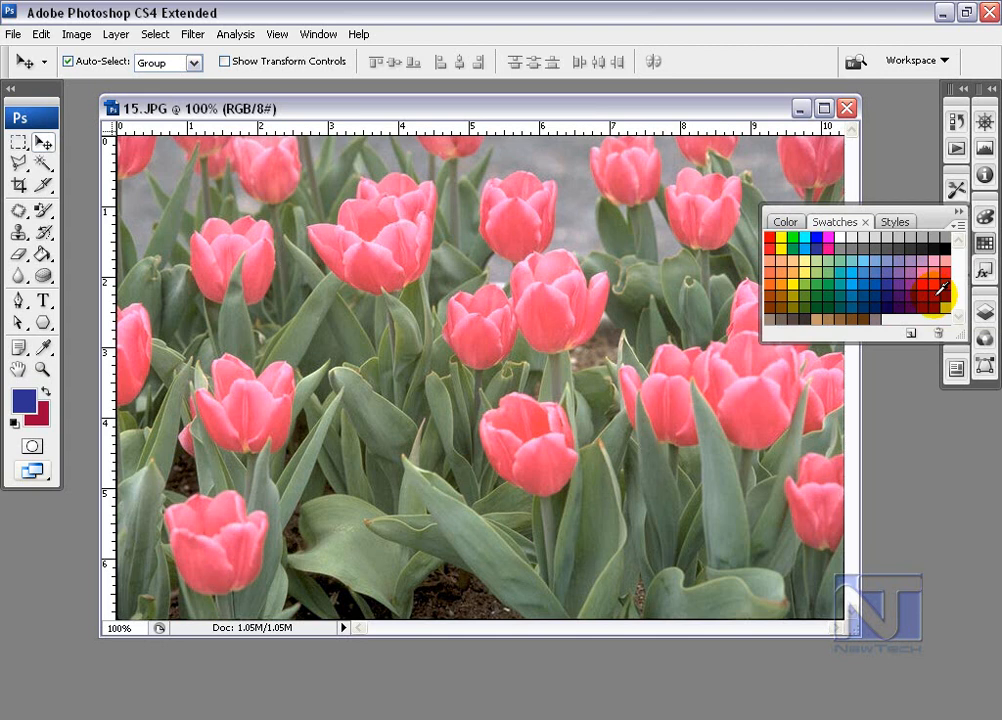
Mix a yellow-green foreground colour with the RGB sliders, using R 199, G 207 and B 43
{"action": "left_click", "coordinate": [788, 222]}
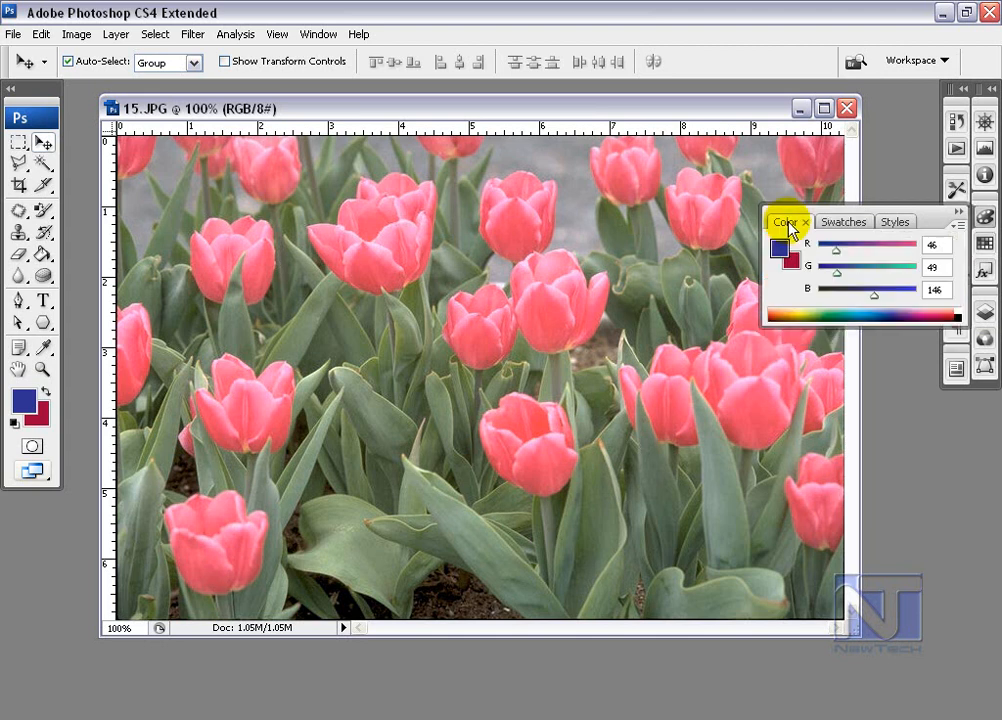
{"action": "left_click", "coordinate": [883, 250]}
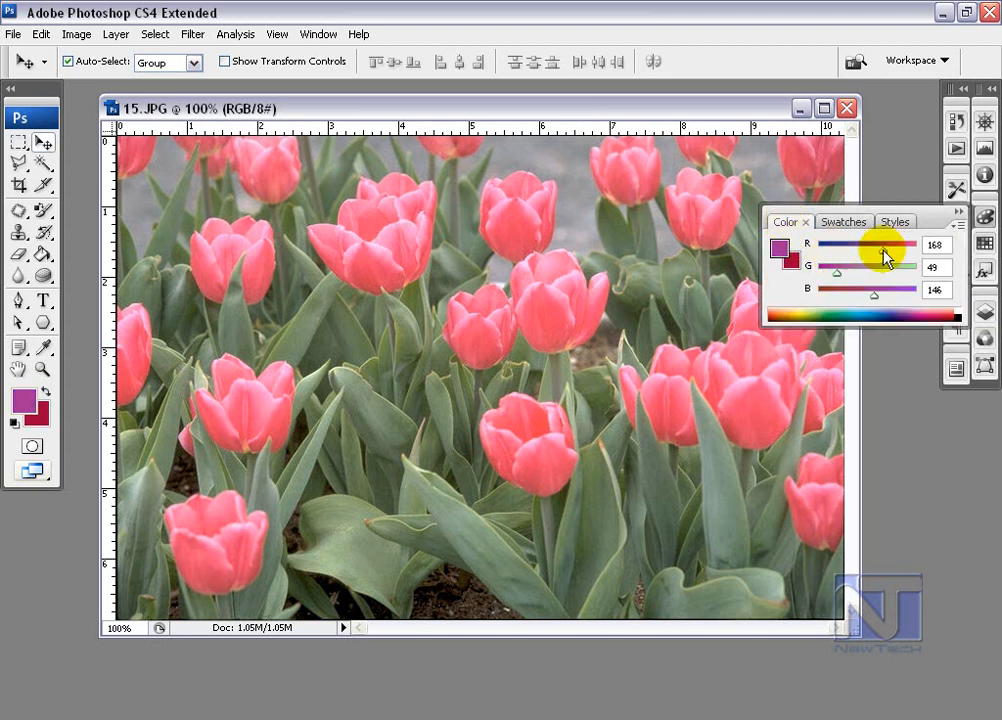
{"action": "mouse_move", "coordinate": [883, 250]}
{"action": "left_mouse_down"}
{"action": "mouse_move", "coordinate": [817, 251]}
{"action": "mouse_move", "coordinate": [895, 251]}
{"action": "left_mouse_up"}
{"action": "mouse_move", "coordinate": [842, 272]}
{"action": "left_mouse_down"}
{"action": "mouse_move", "coordinate": [897, 269]}
{"action": "mouse_move", "coordinate": [843, 296]}
{"action": "left_mouse_up"}
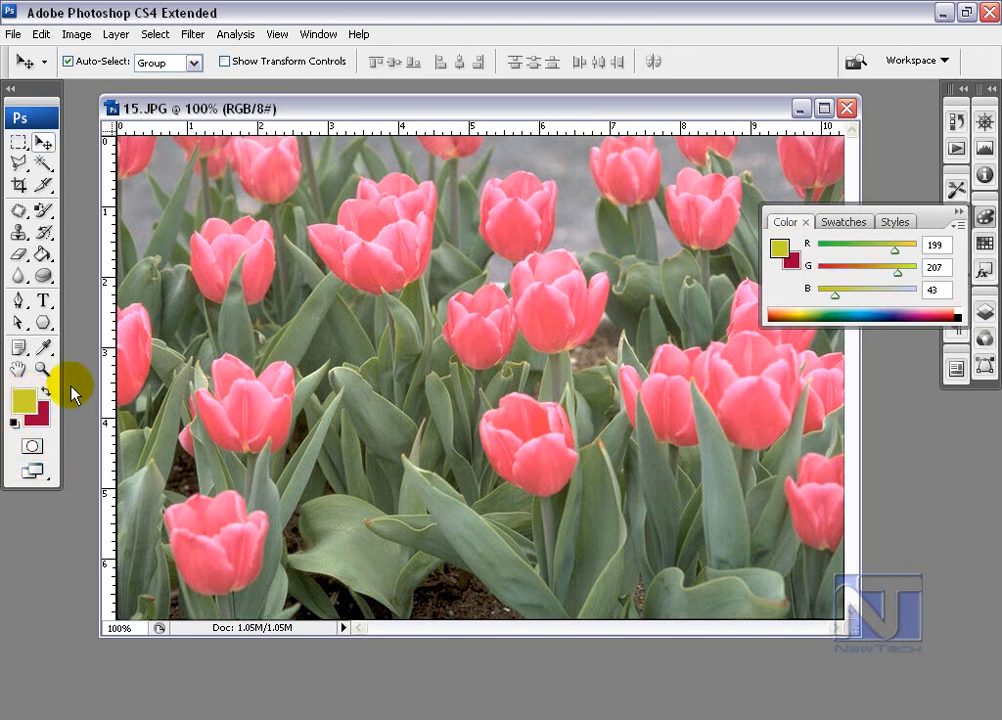
{"action": "left_click", "coordinate": [957, 191]}
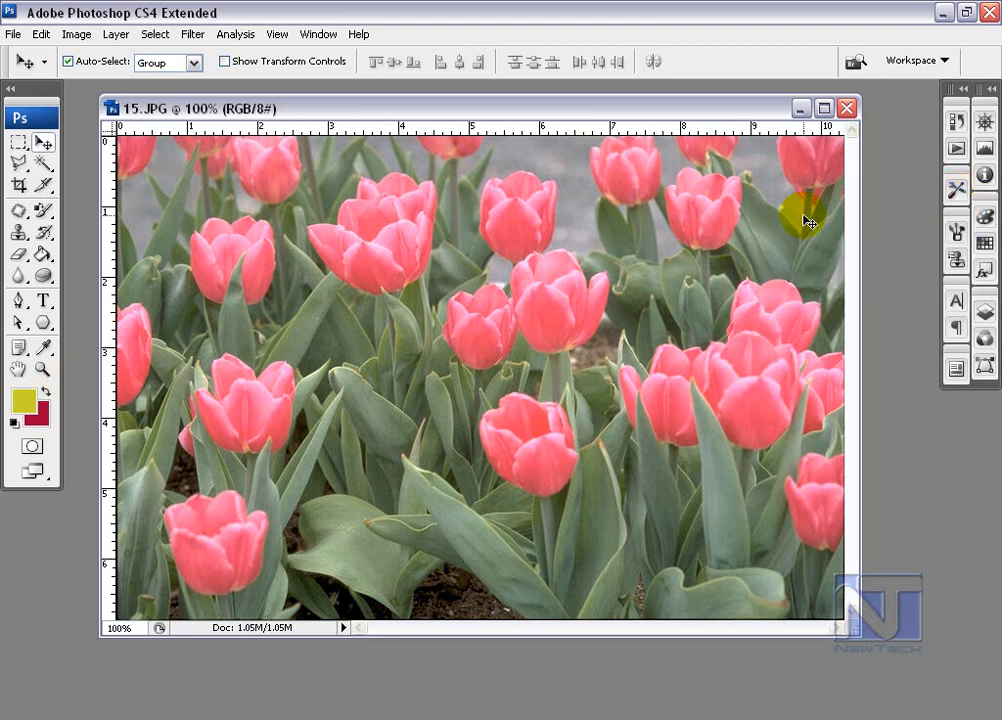
Set the Eyedropper's sample size to 5 by 5 Average and sample pinks from the petals of the upper-left tulip
{"action": "left_click", "coordinate": [44, 348]}
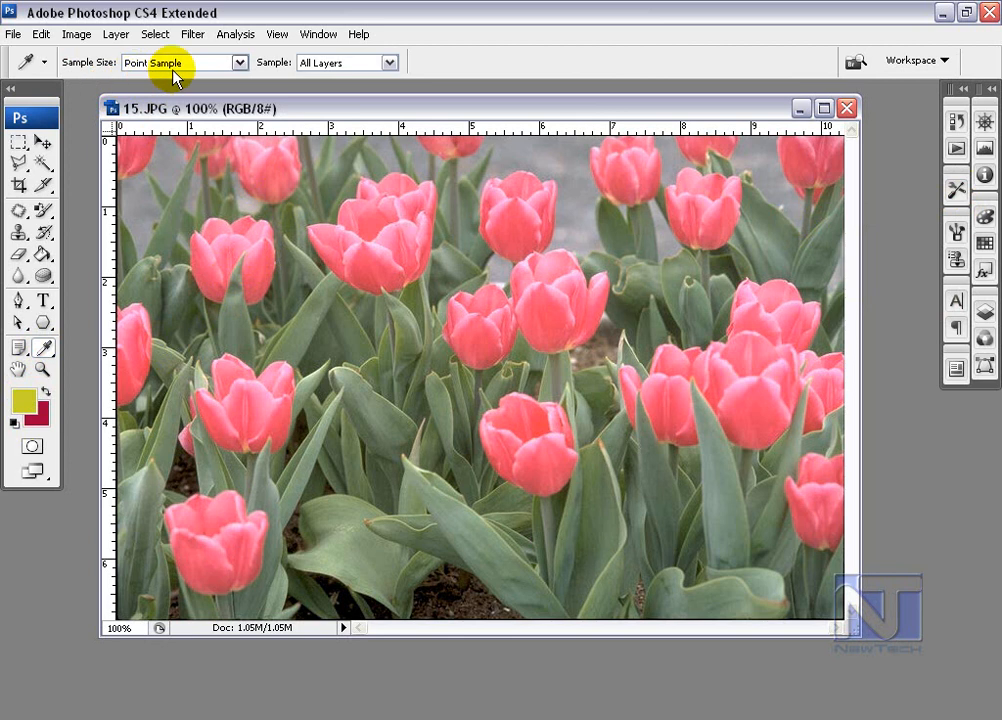
{"action": "left_click", "coordinate": [240, 62]}
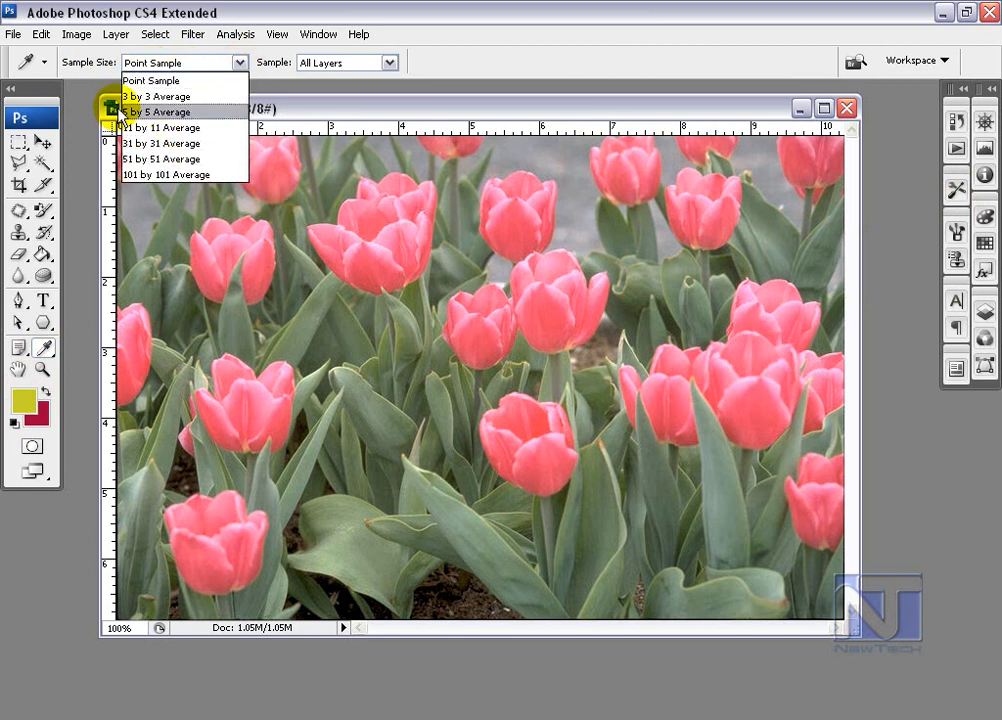
{"action": "left_click", "coordinate": [162, 112]}
{"action": "left_click", "coordinate": [224, 248]}
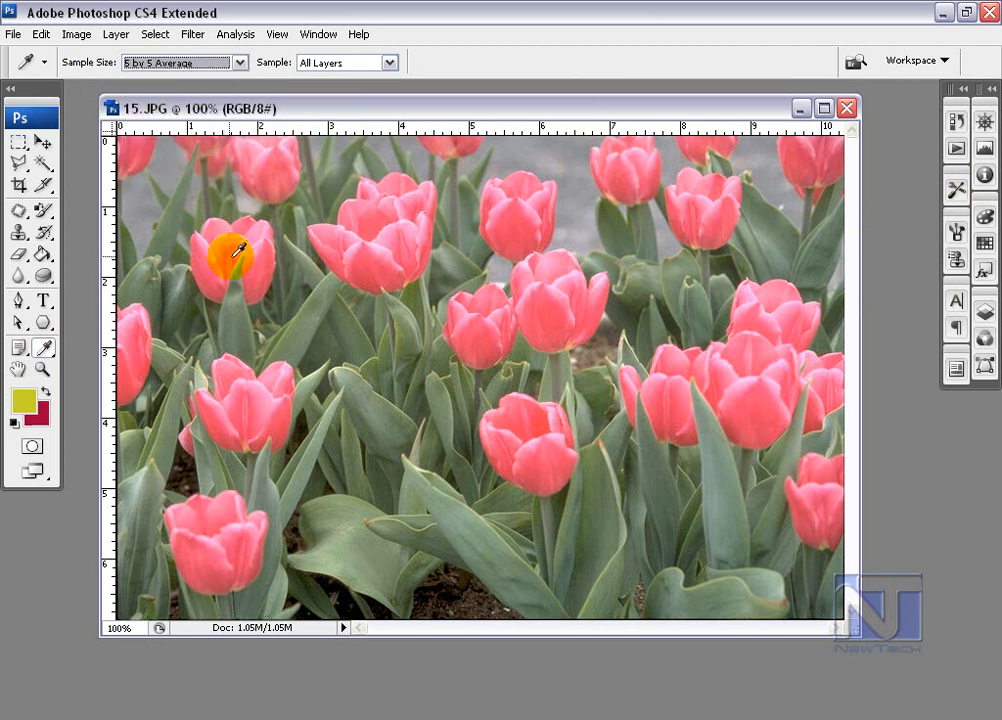
{"action": "left_click_drag", "start_coordinate": [198, 232], "coordinate": [254, 272]}
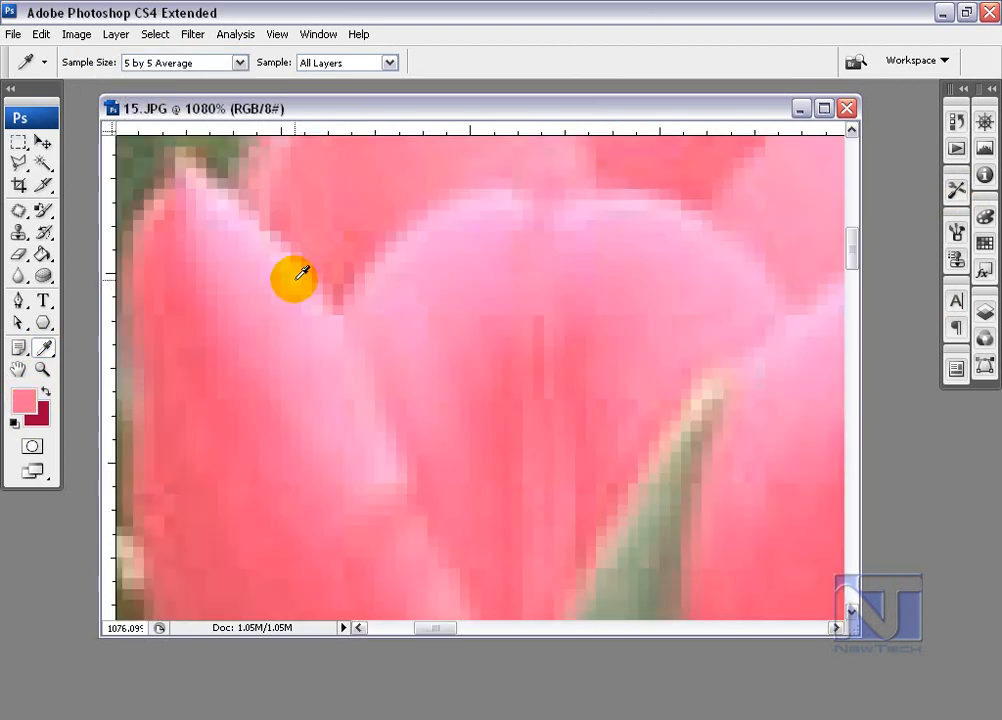
{"action": "left_click", "coordinate": [294, 280]}
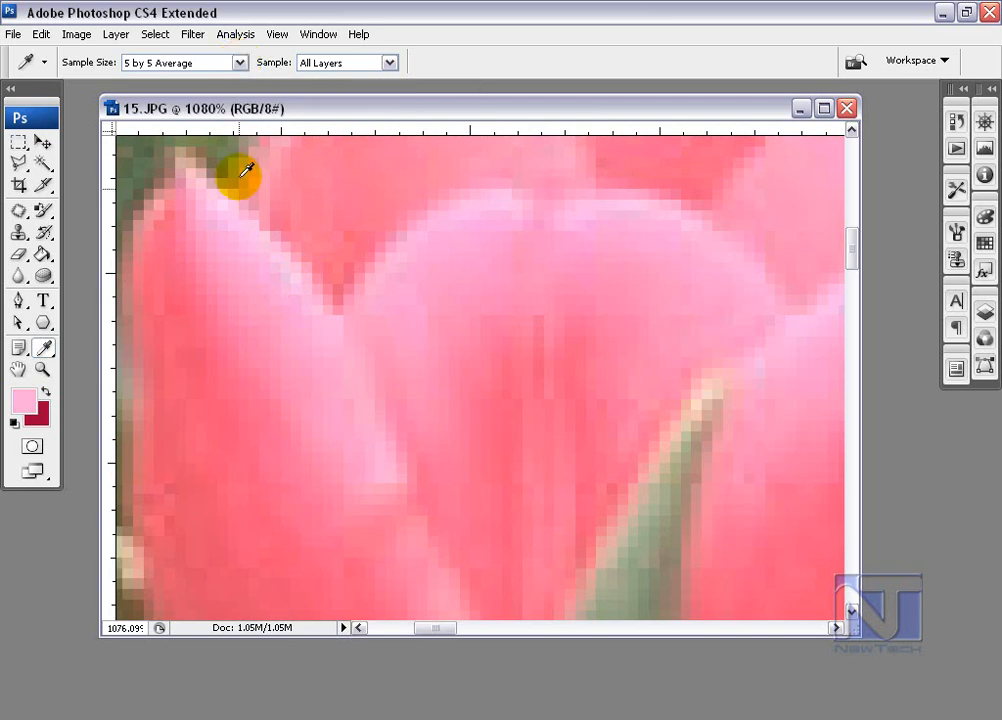
Set the Eyedropper's sample size to 101 by 101 Average and sample several spots on the magnified petal
{"action": "left_click", "coordinate": [239, 62]}
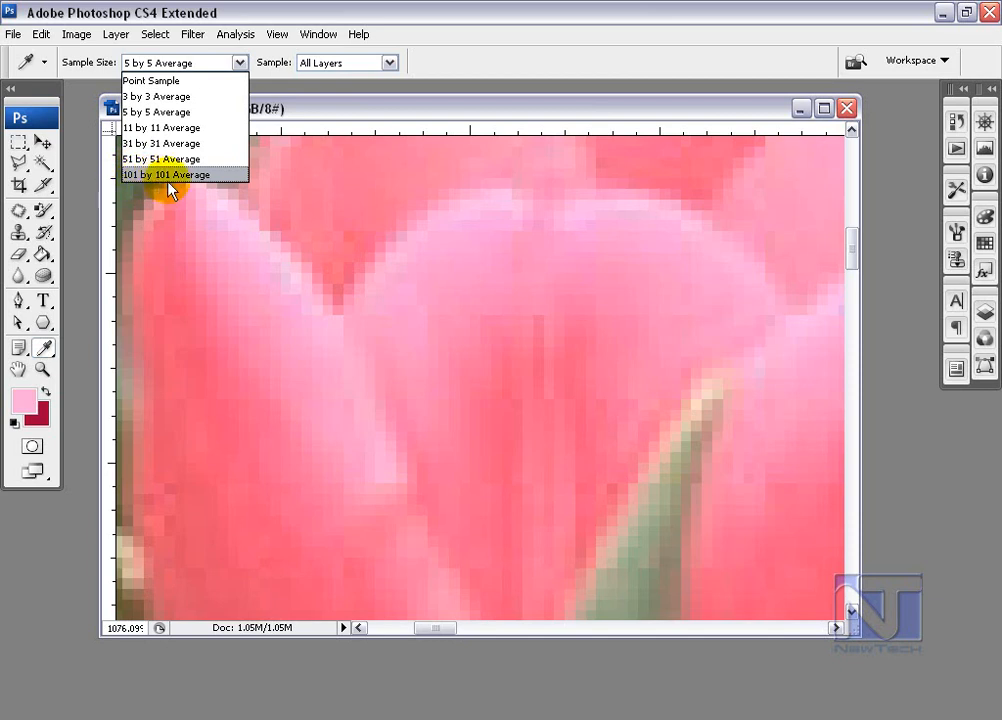
{"action": "left_click", "coordinate": [258, 230]}
{"action": "left_click", "coordinate": [254, 231]}
{"action": "left_click", "coordinate": [185, 327]}
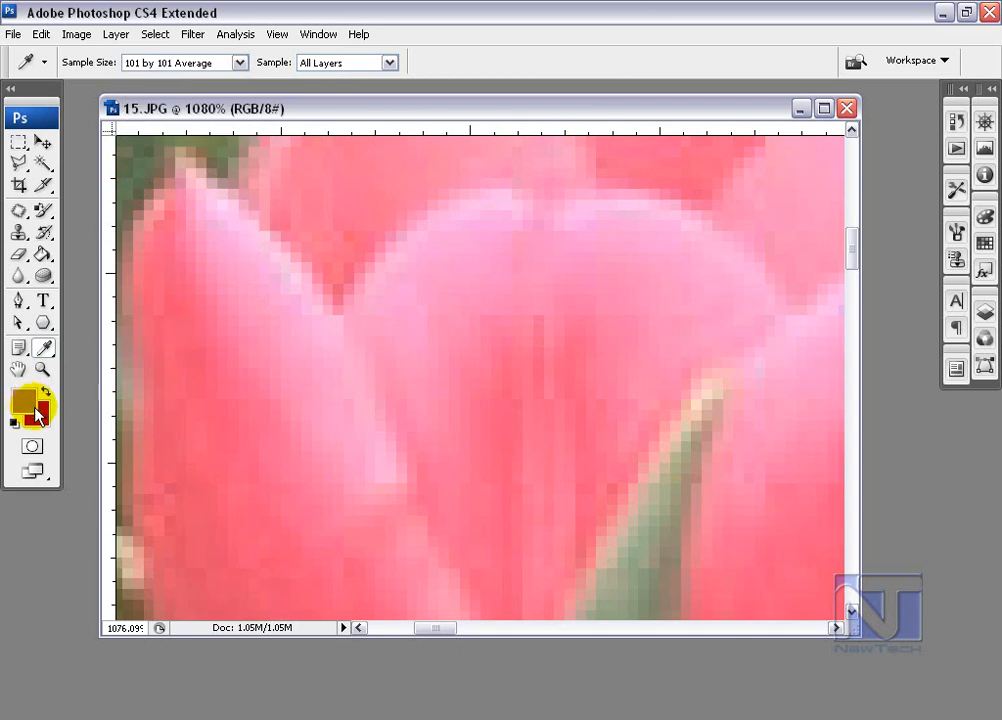
{"action": "left_click", "coordinate": [213, 263]}
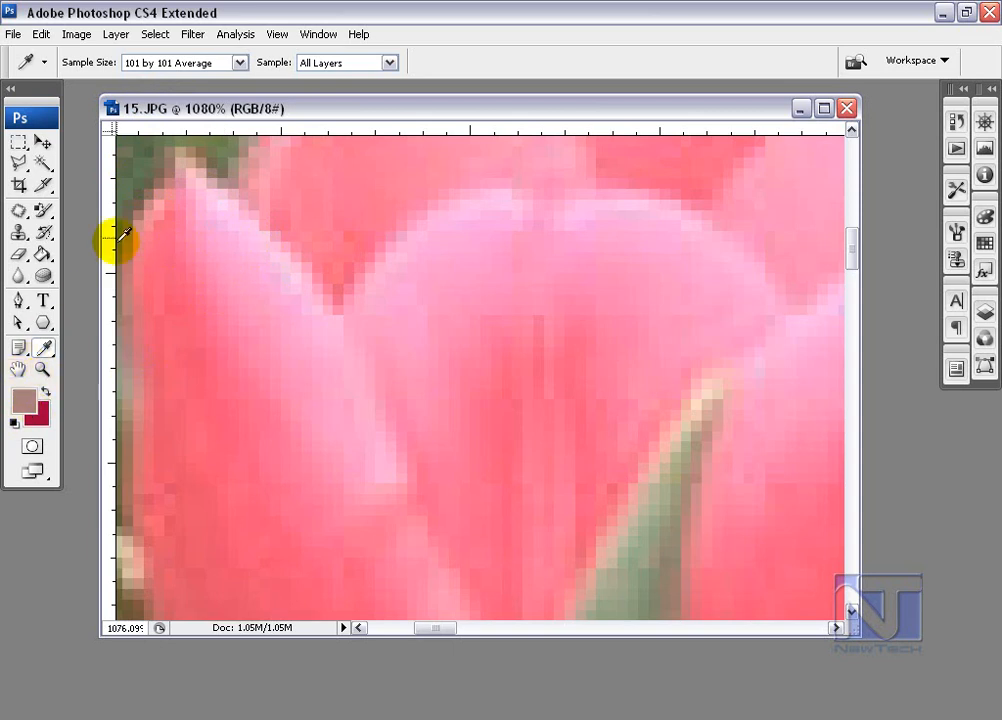
Set the Eyedropper's sample size to 3 by 3 Average and sample the light edge of the petal
{"action": "left_click", "coordinate": [180, 63]}
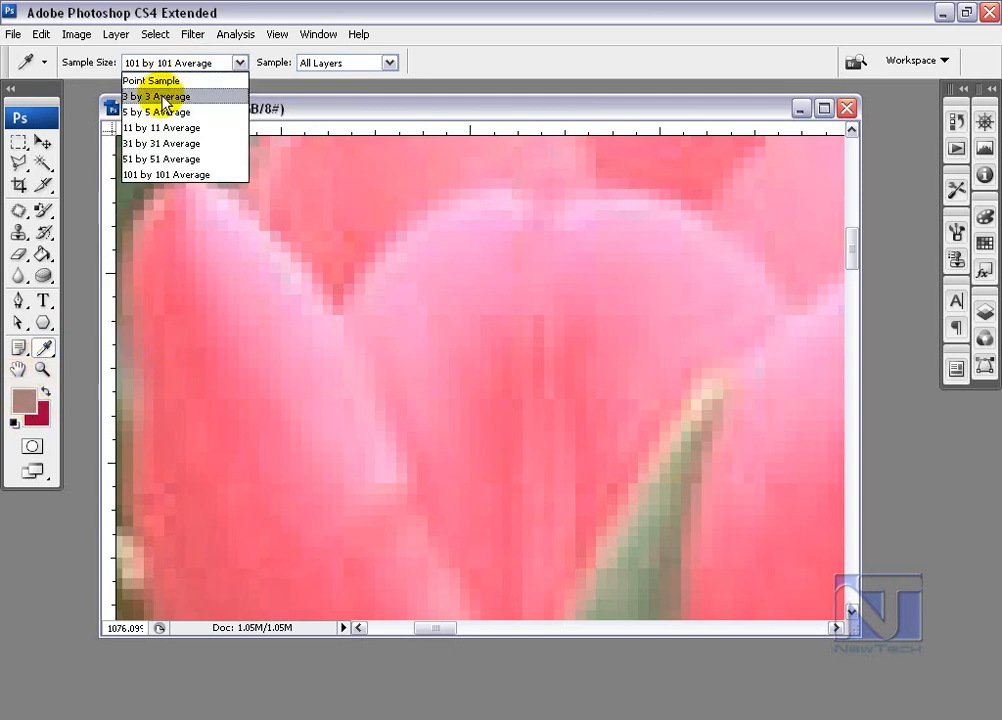
{"action": "left_click", "coordinate": [163, 96]}
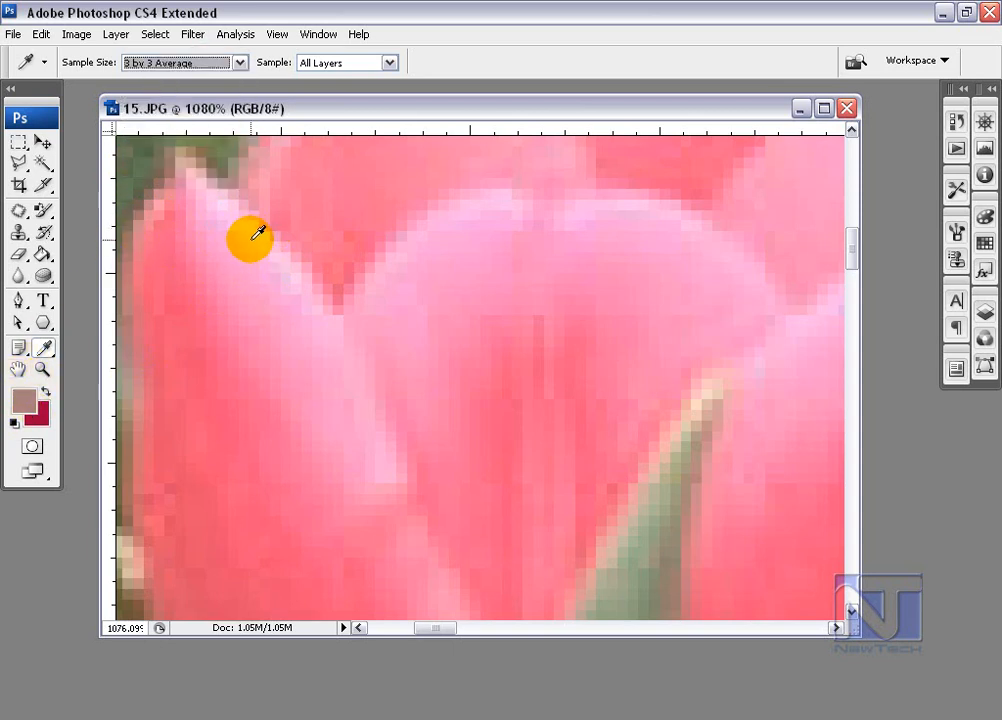
{"action": "left_click", "coordinate": [258, 233]}
Set the Eyedropper's sample size to Point Sample and sample individual pink pixels along the petal's edge
{"action": "left_click", "coordinate": [210, 62]}
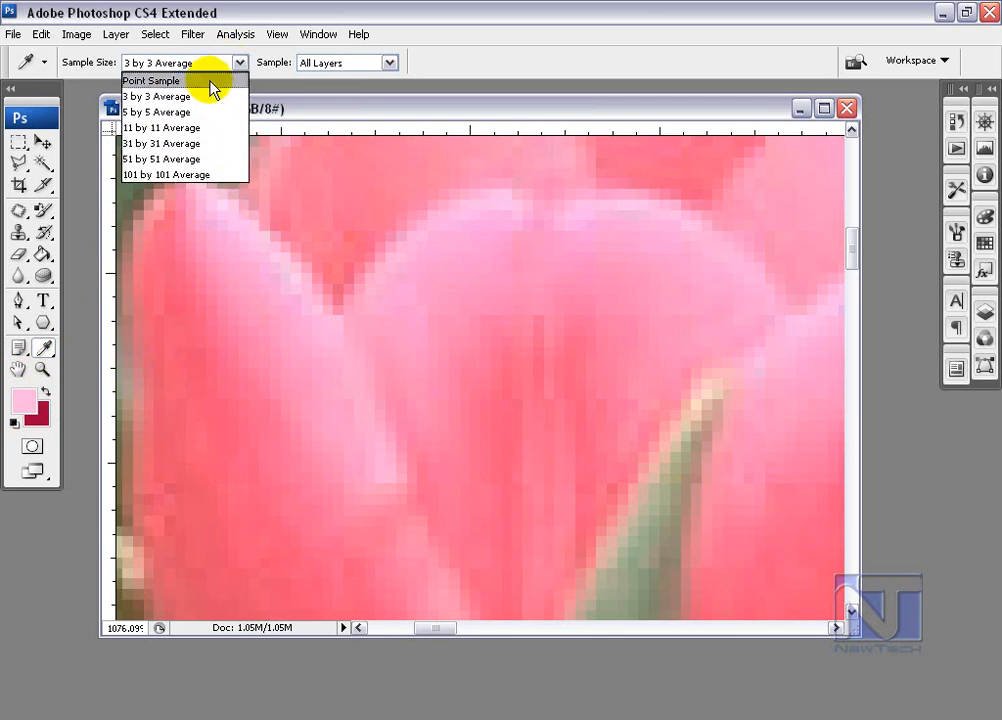
{"action": "left_click", "coordinate": [213, 82]}
{"action": "left_click", "coordinate": [241, 231]}
{"action": "left_click", "coordinate": [243, 210]}
{"action": "left_click", "coordinate": [233, 208]}
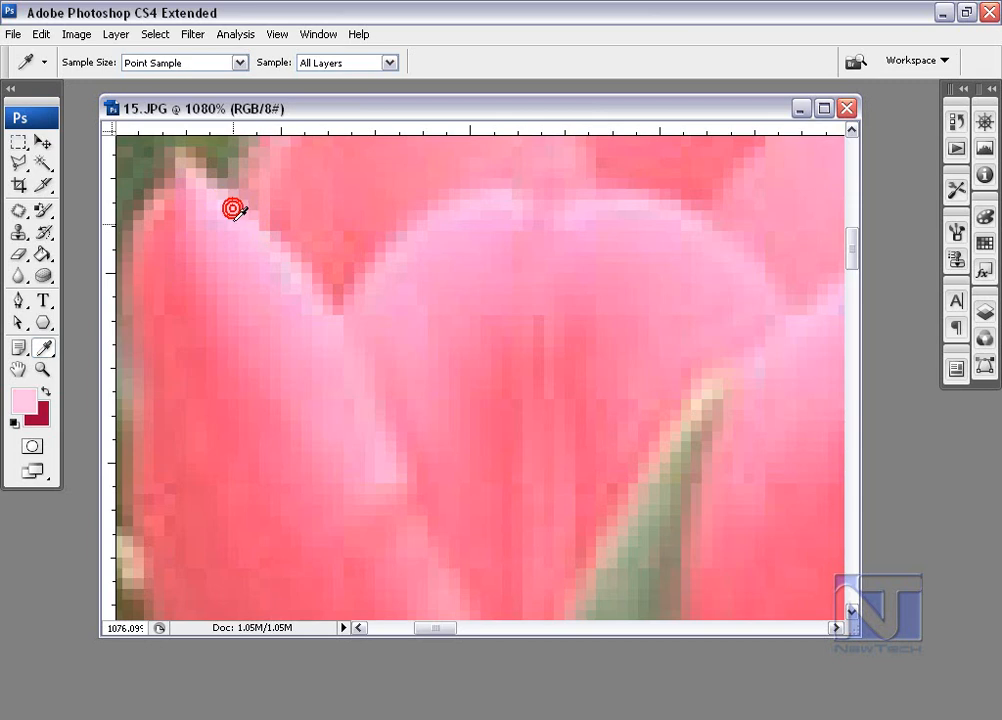
{"action": "left_click", "coordinate": [268, 247]}
{"action": "left_click", "coordinate": [276, 264]}
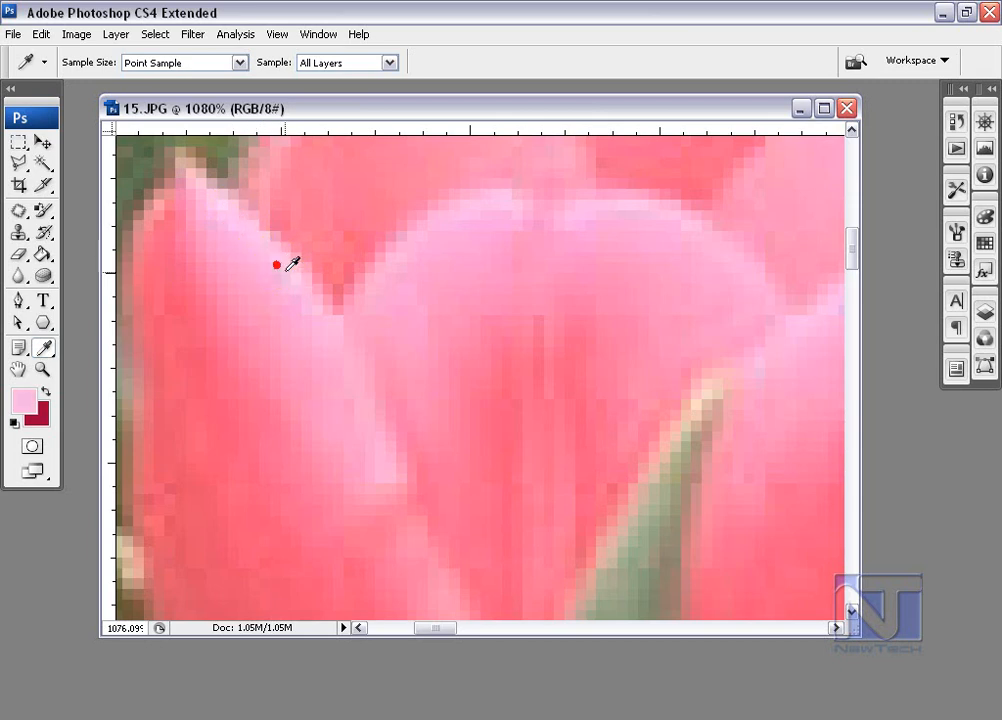
{"action": "left_click", "coordinate": [265, 272]}
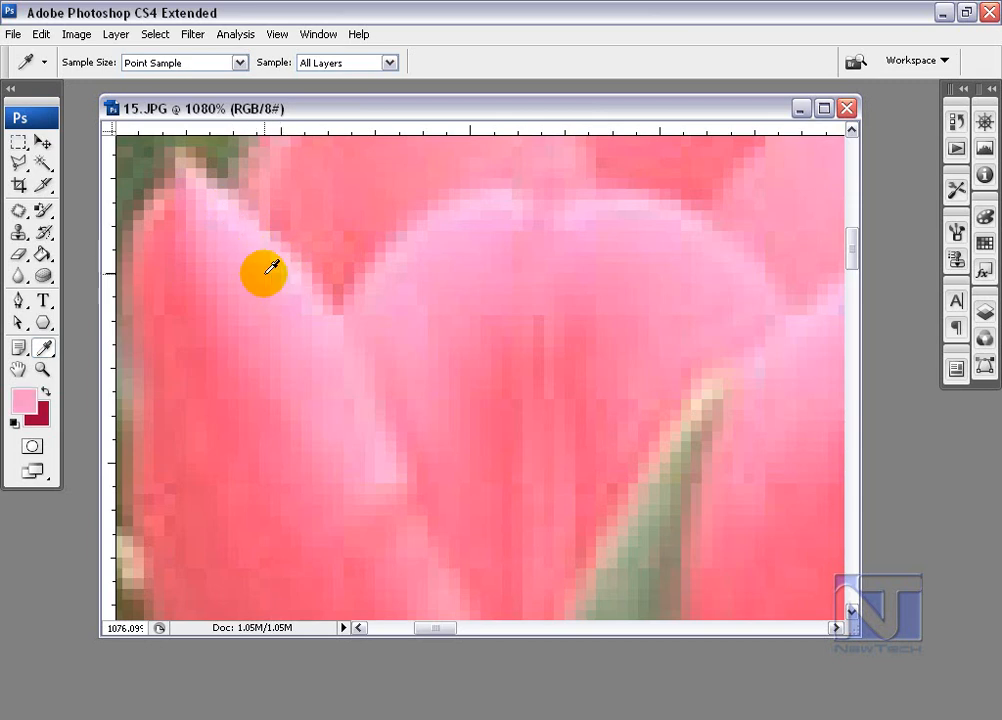
Limit the Eyedropper's sampling to Current Layer and display the image's layers
{"action": "left_click", "coordinate": [350, 63]}
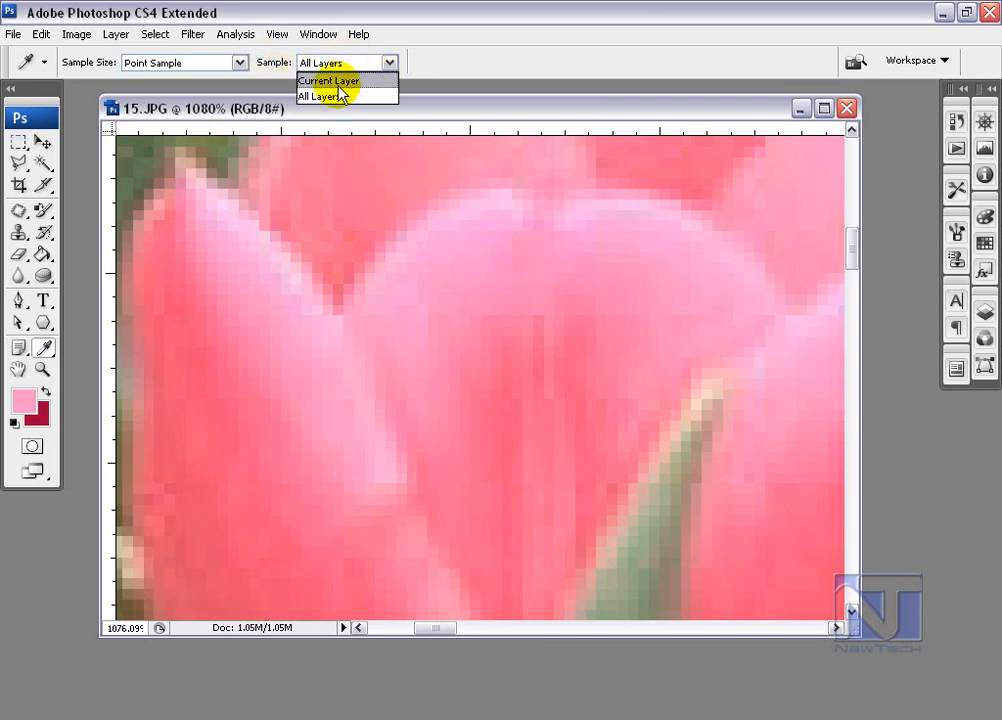
{"action": "left_click", "coordinate": [339, 83]}
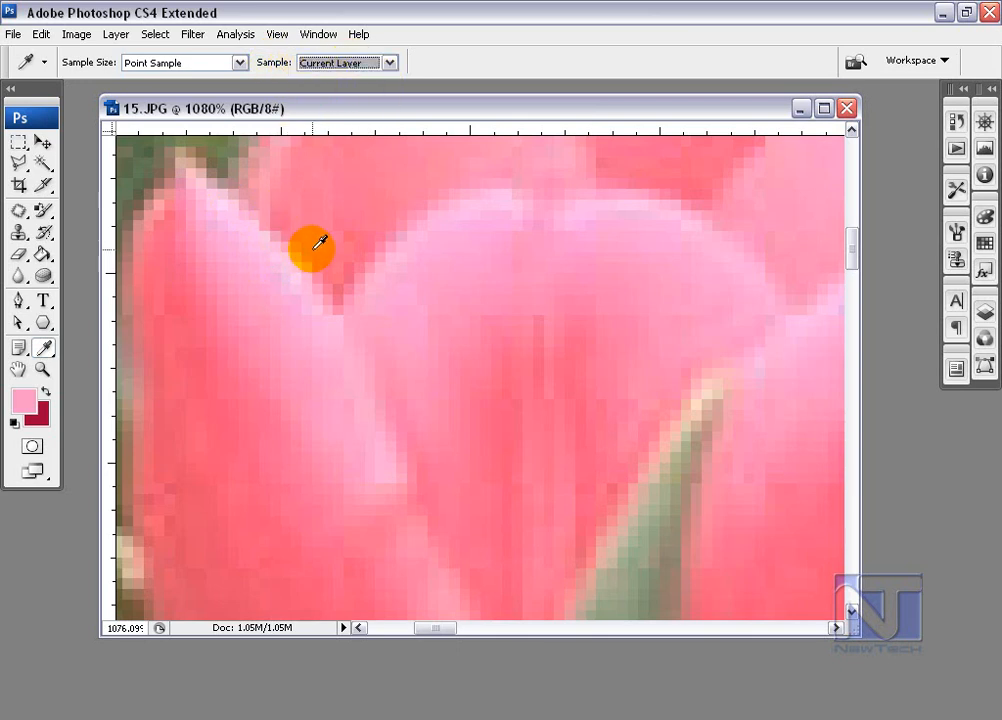
{"action": "left_click", "coordinate": [985, 316]}
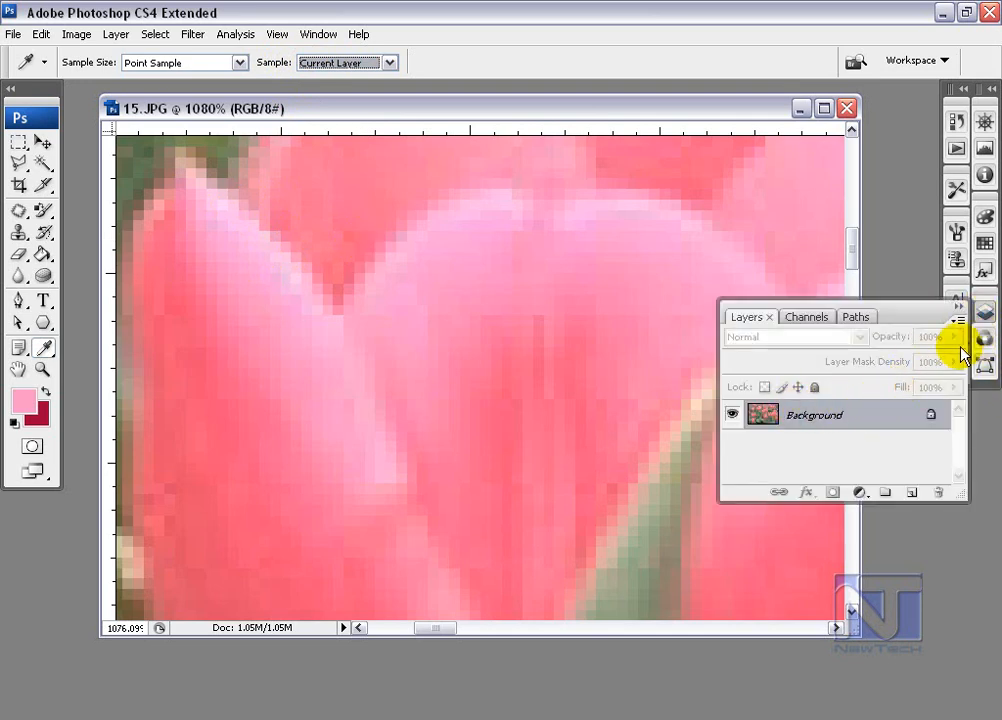
Set the Eyedropper to sample All Layers and pick the coral pink between the petals as the background colour
{"action": "left_click", "coordinate": [957, 309]}
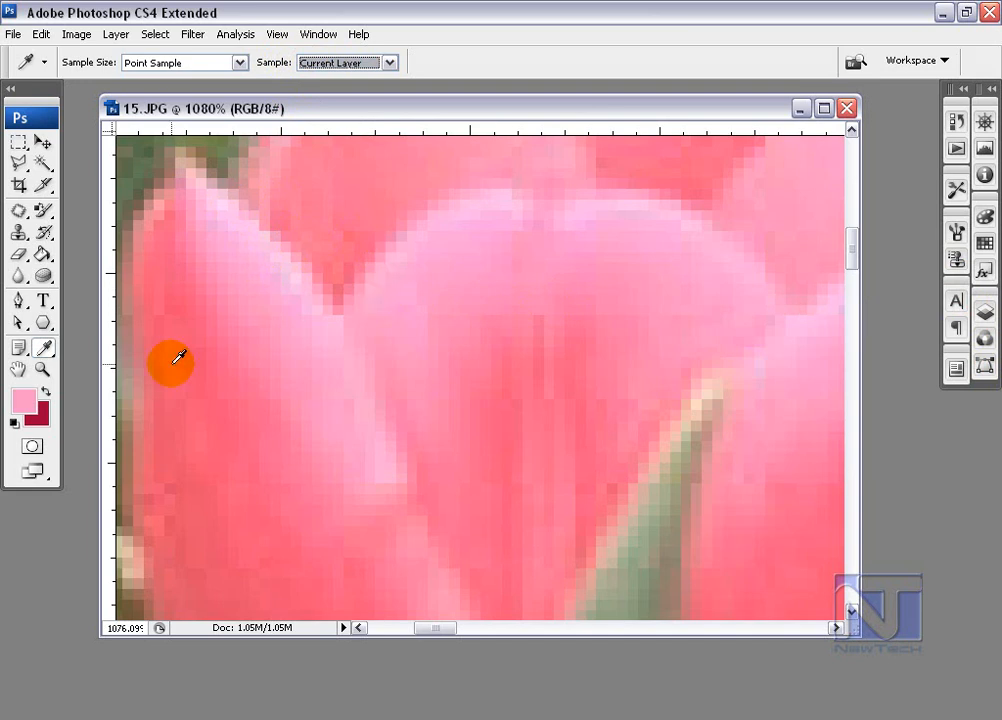
{"action": "left_click", "coordinate": [389, 62]}
{"action": "left_click", "coordinate": [329, 94]}
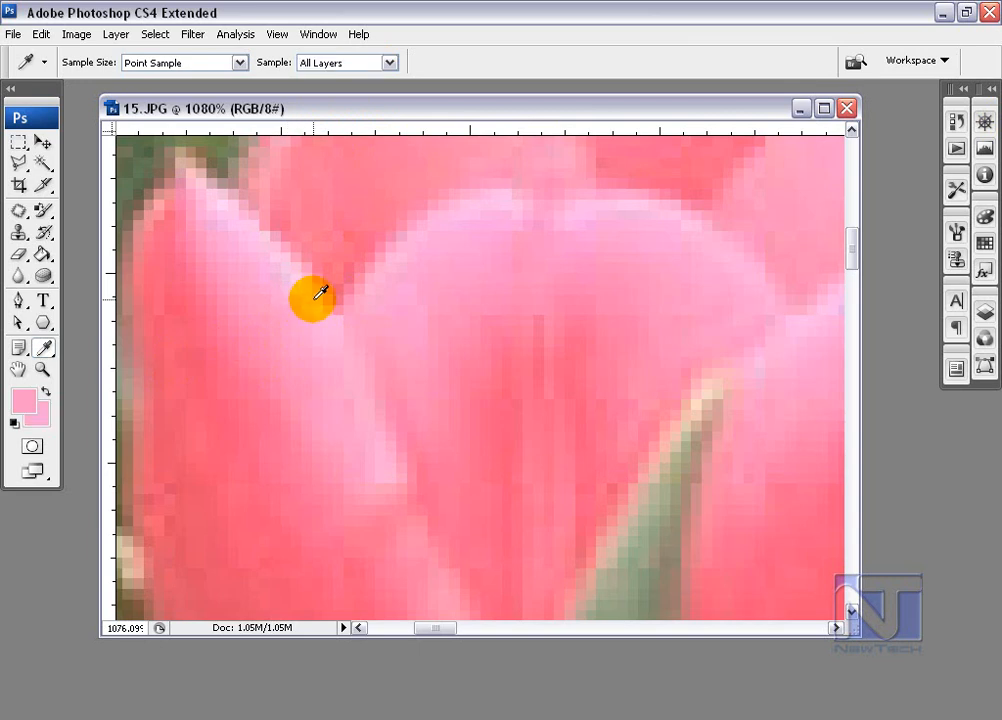
{"action": "left_click", "coordinate": [357, 242], "text": "alt"}
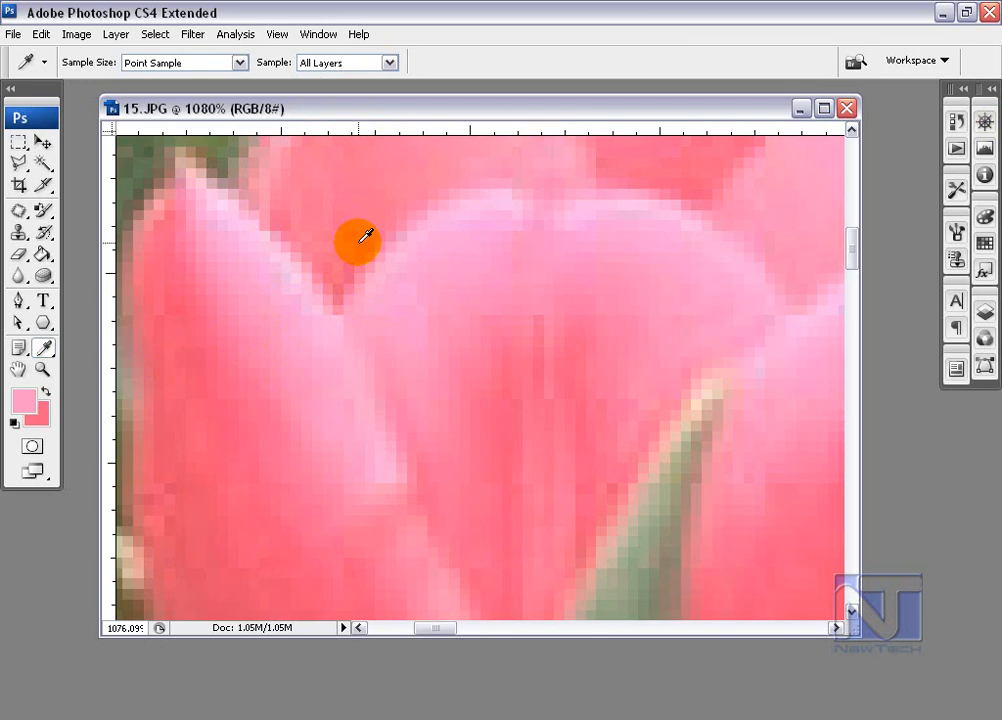
Minimise the photo and create a 3.5 by 5 inch RGB document at 96 pixels/inch with a white background
{"action": "left_click", "coordinate": [799, 110]}
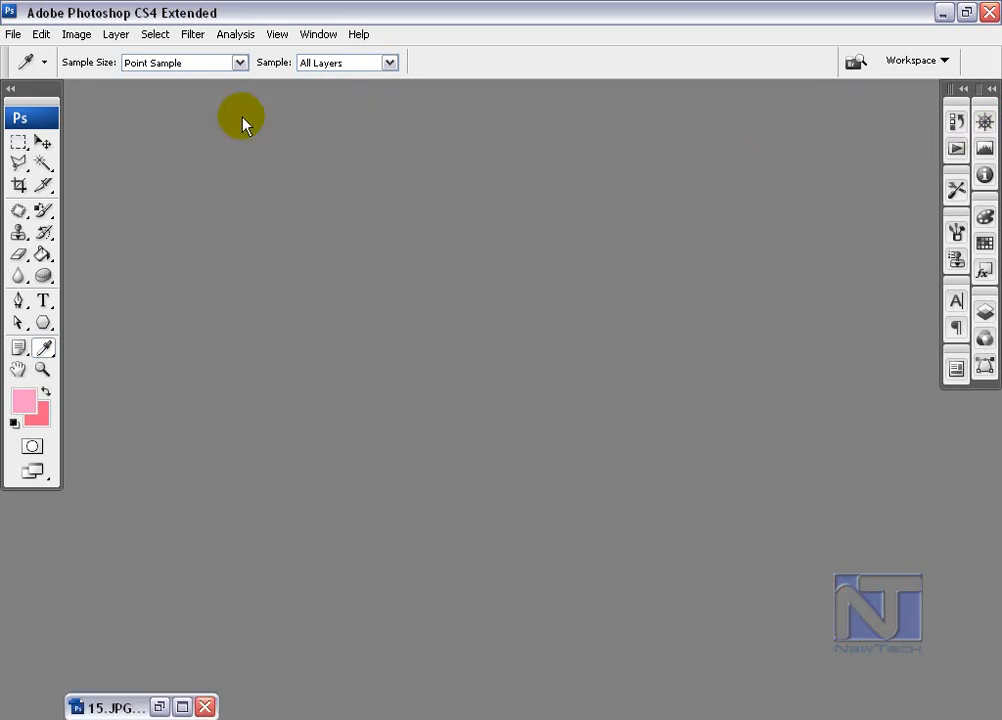
{"action": "left_click", "coordinate": [13, 34]}
{"action": "left_click", "coordinate": [24, 55]}
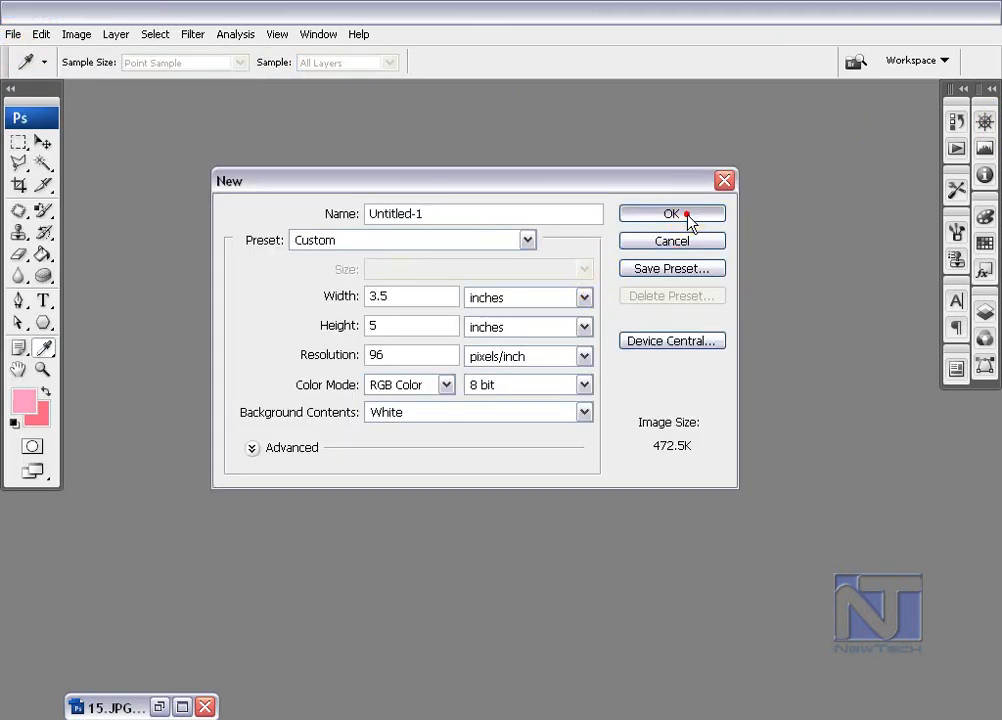
{"action": "left_click", "coordinate": [688, 218]}
{"action": "left_click_drag", "start_coordinate": [400, 117], "coordinate": [466, 127]}
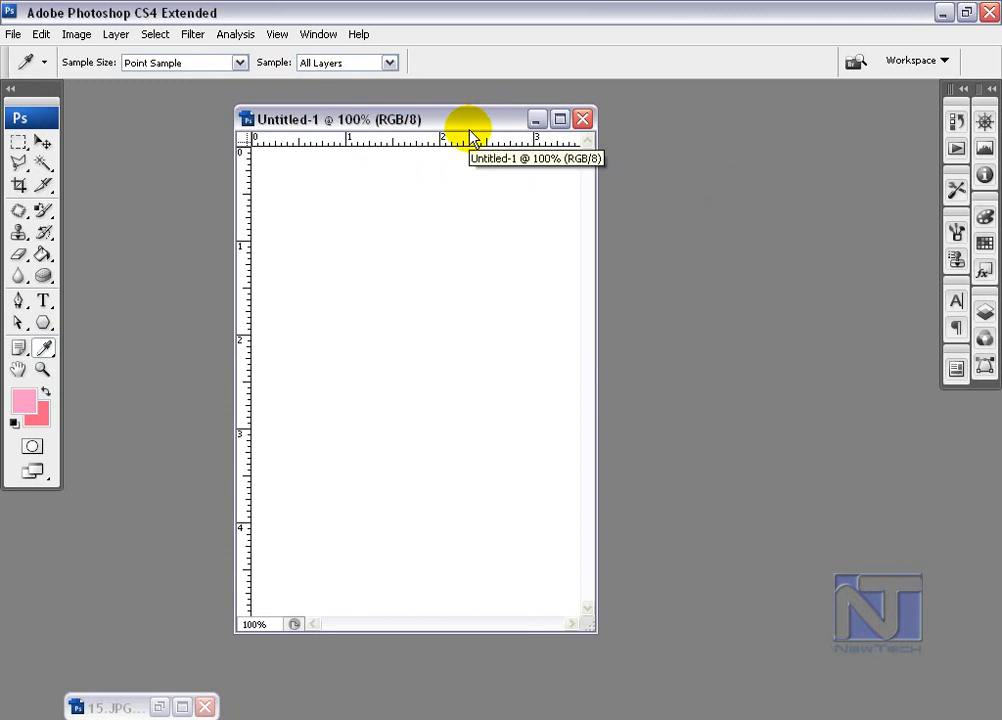
Fill the blank canvas with the foreground colour and refill it with the background colour
{"action": "key", "text": "alt+BackSpace"}
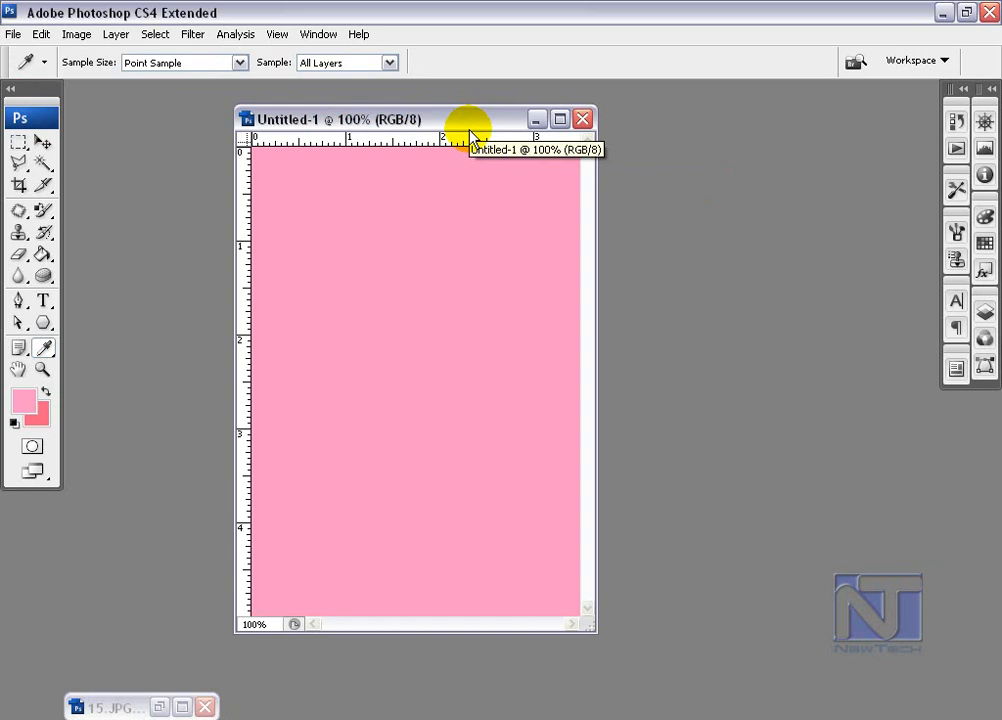
{"action": "key", "text": "ctrl+BackSpace"}
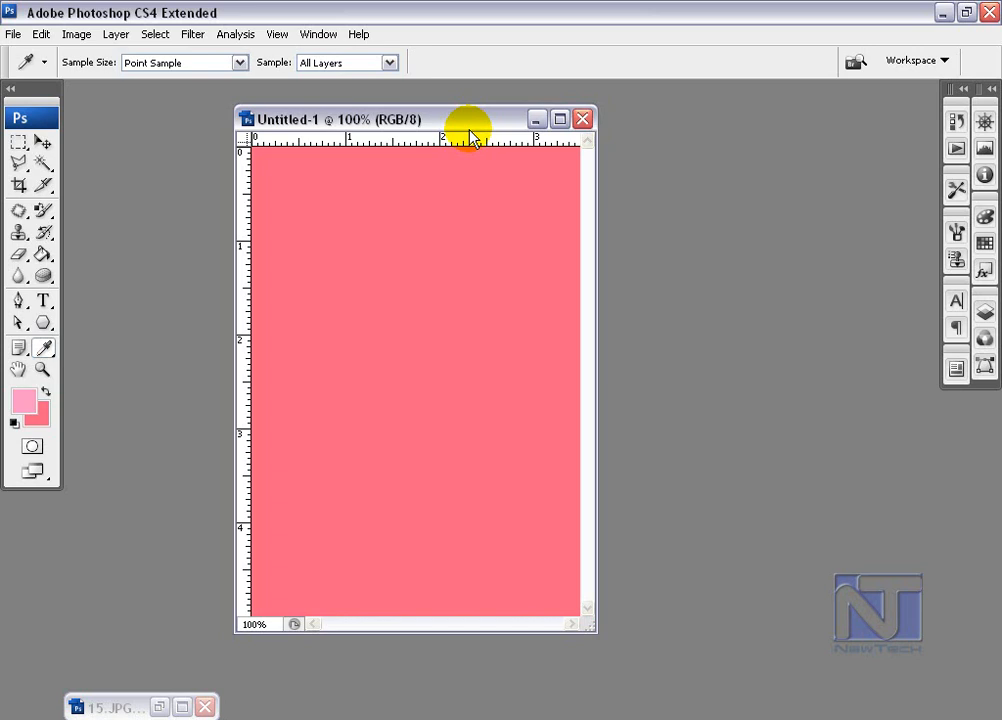
Close the untitled document and sample pale pink along the petal's upper edge in 15.JPG as the foreground colour
{"action": "left_click", "coordinate": [582, 119]}
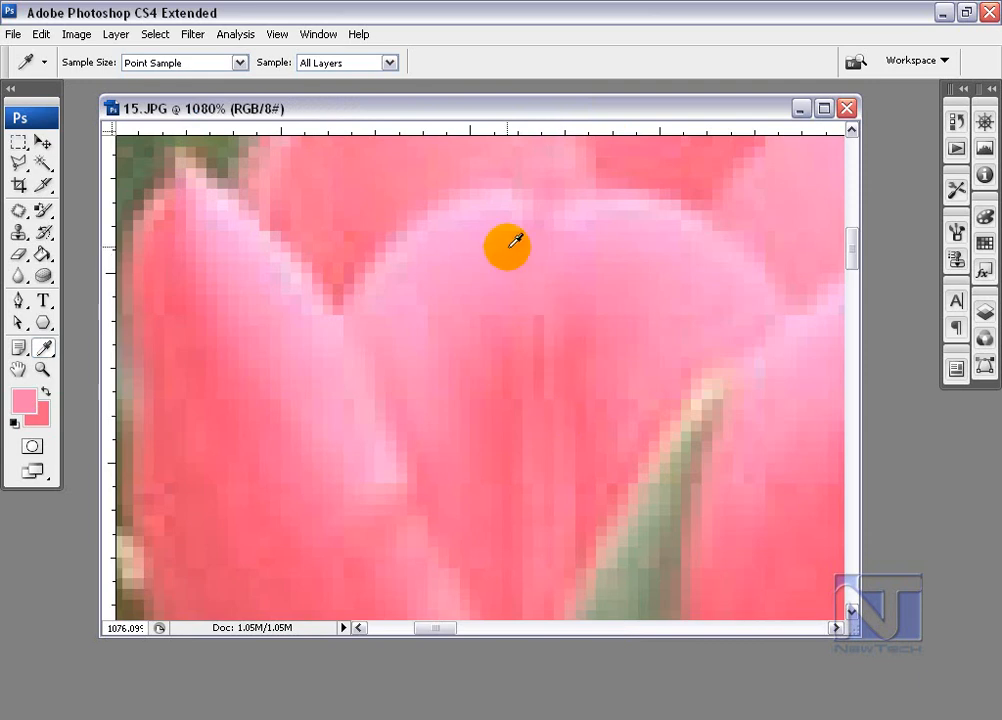
{"action": "left_click_drag", "start_coordinate": [303, 222], "coordinate": [508, 194]}
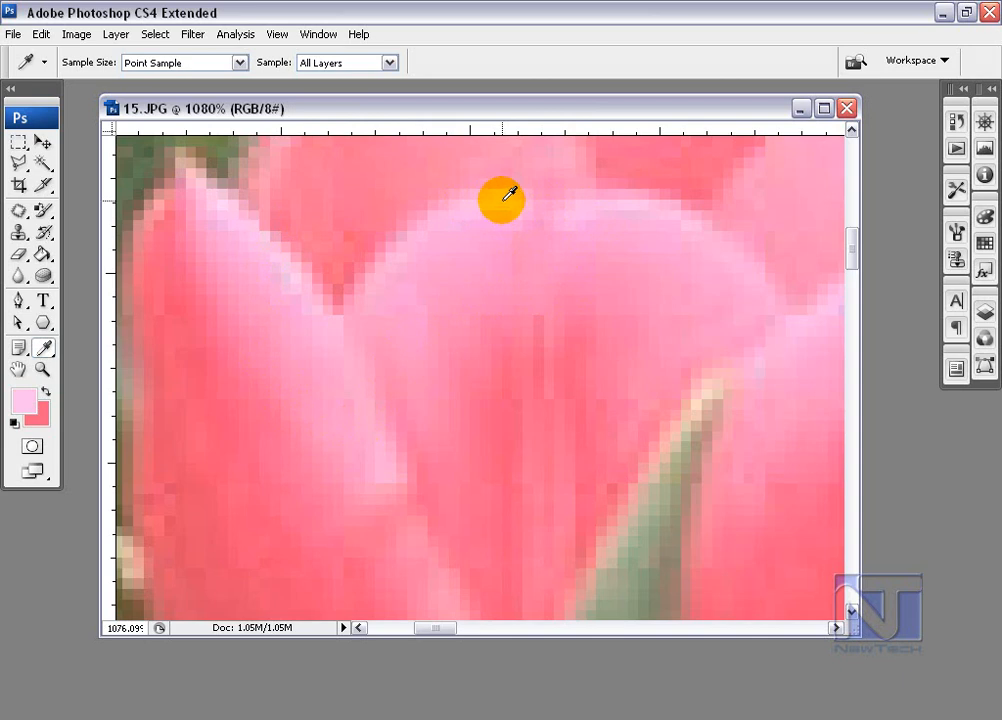